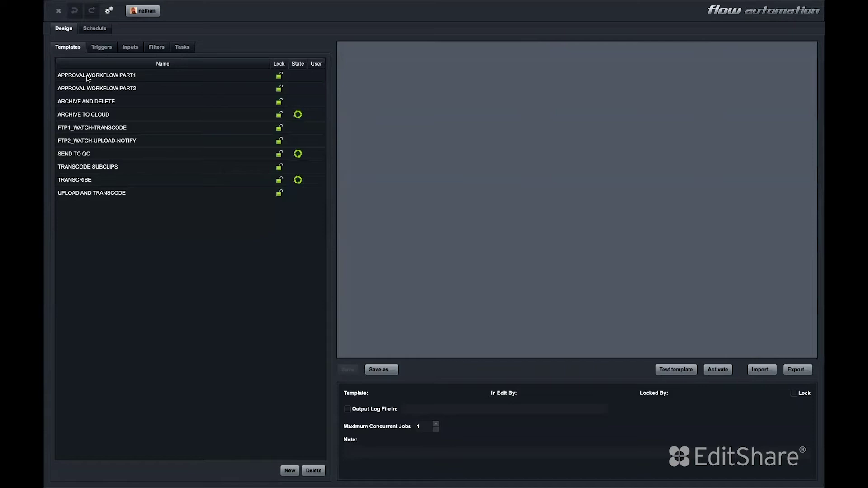
# Inspect PART1's Metadata trigger condition and NOTIFY AMY email settings, then open APPROVAL WORKFLOW PART2
pyautogui.click(89, 78)
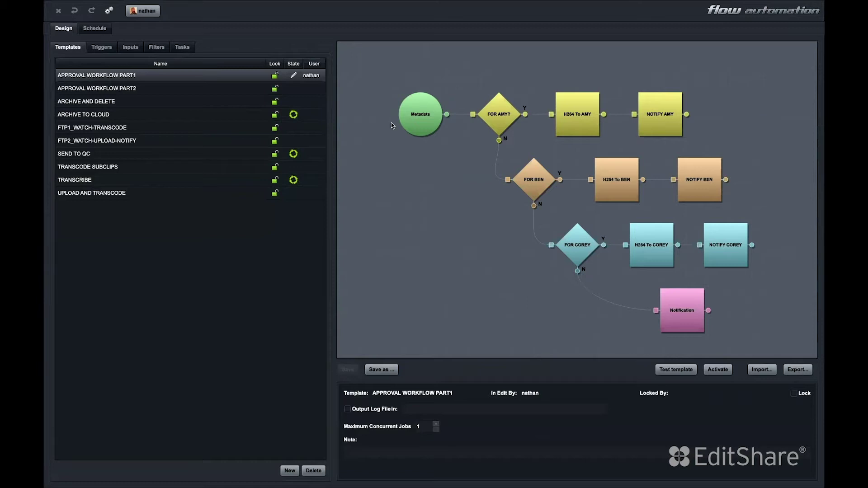
pyautogui.click(405, 124)
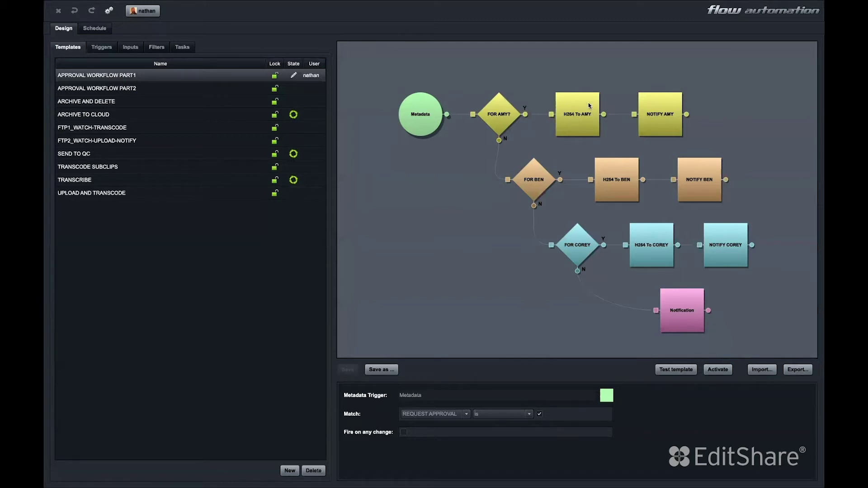
pyautogui.click(660, 116)
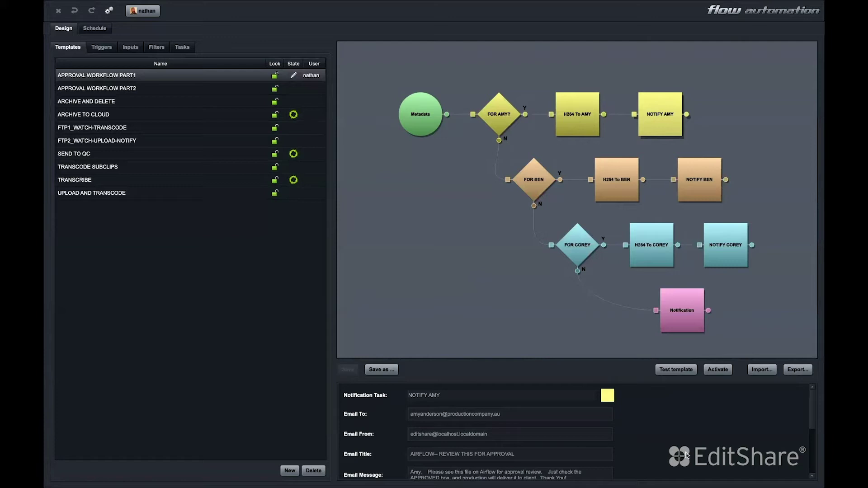
pyautogui.click(127, 89)
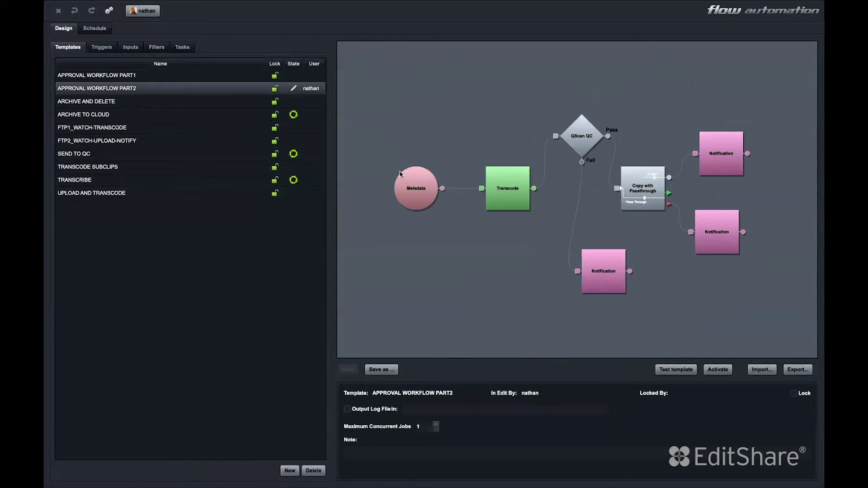
# Enable PART2's APPROVED metadata match, review the failed-transcode email, then open FTP1_WATCH-TRANSCODE
pyautogui.click(422, 177)
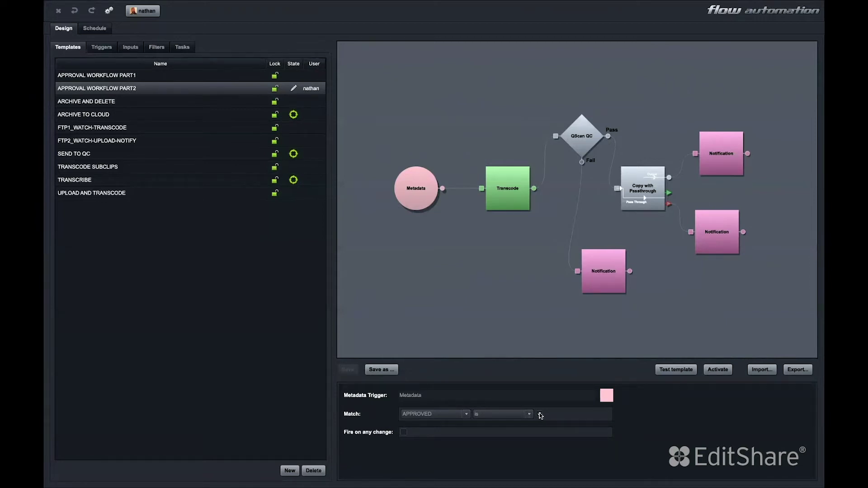
pyautogui.click(539, 414)
pyautogui.click(599, 256)
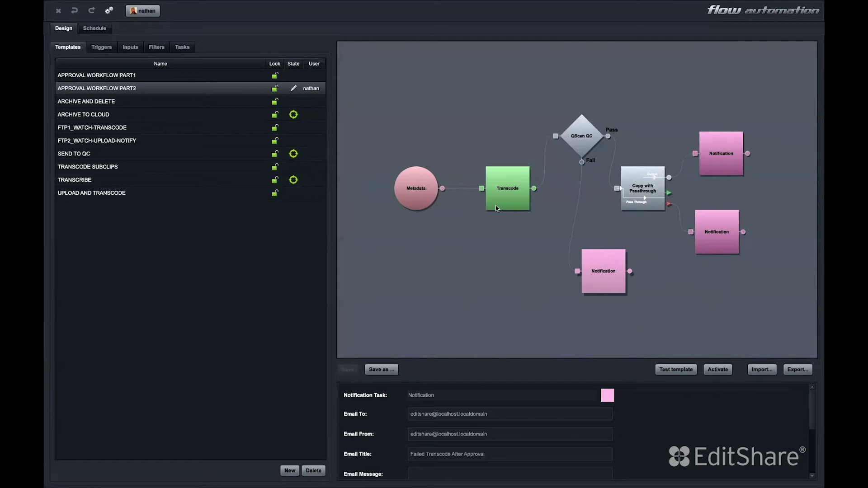
pyautogui.click(96, 128)
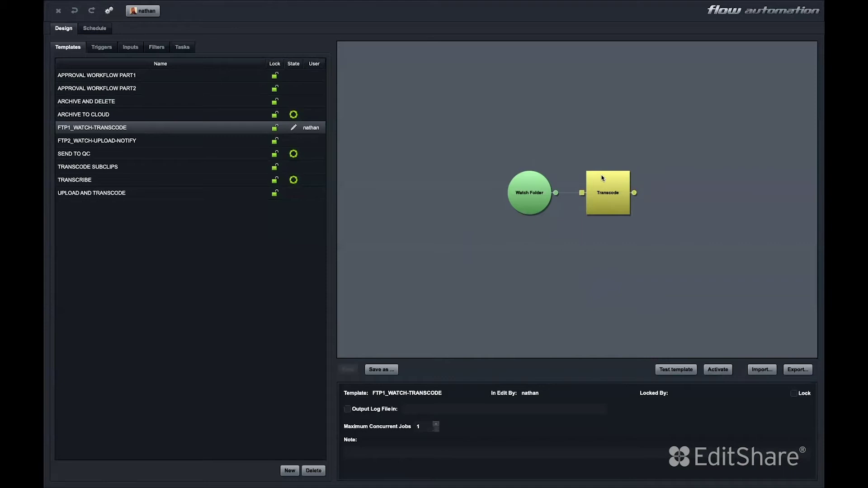
# Create a new template named 'WEB DEMO' and list the available trigger types
pyautogui.press('super+shift+s')
pyautogui.write('WEB DEMO')
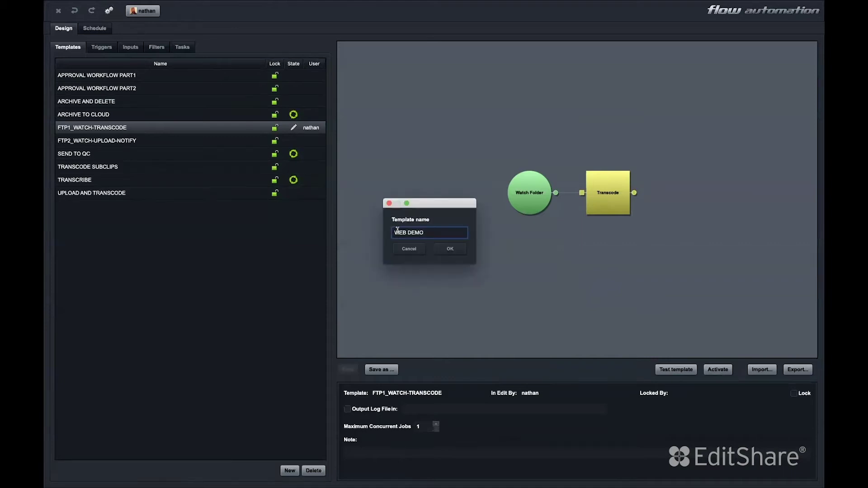
pyautogui.click(452, 249)
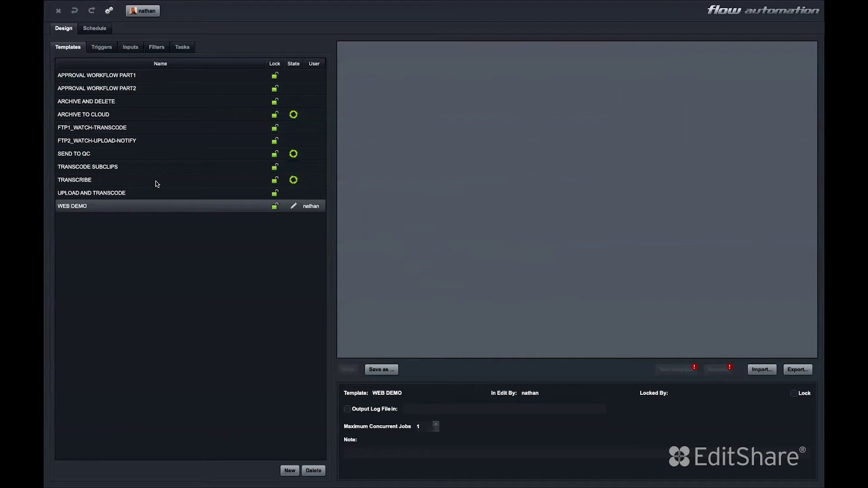
pyautogui.click(102, 47)
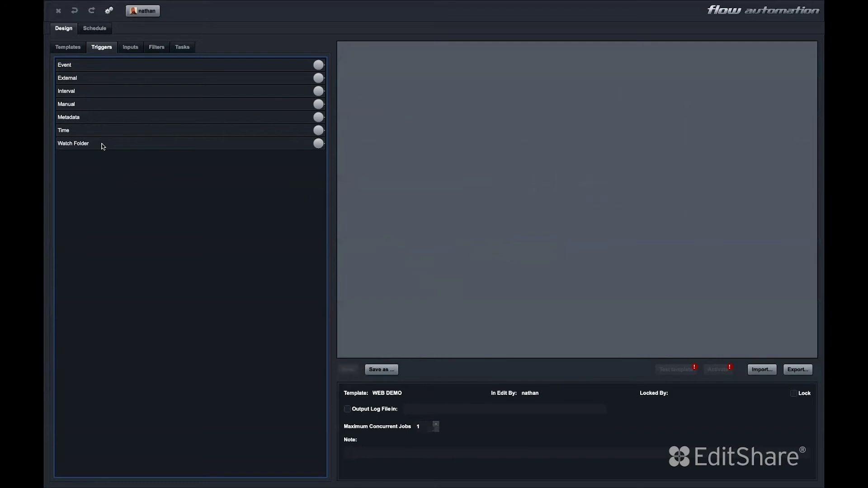
# Drop Watch Folder, Time, Metadata, Manual, Interval and Event triggers onto the WEB DEMO canvas
pyautogui.click(102, 145)
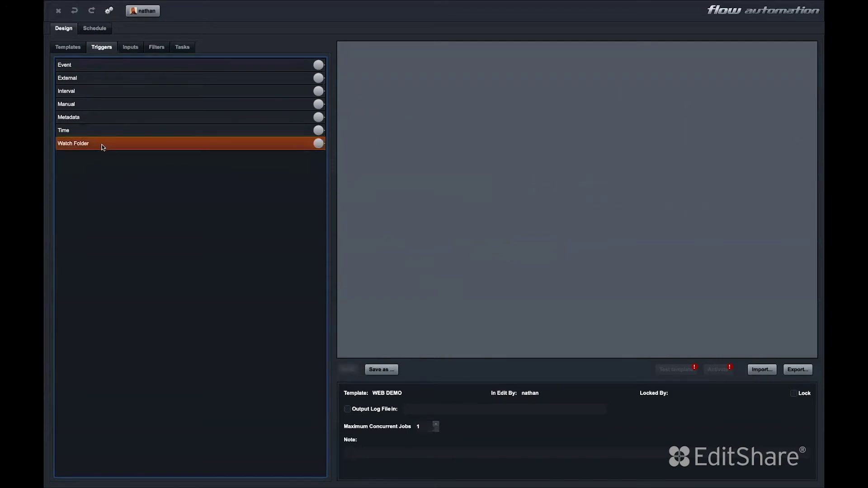
pyautogui.moveTo(102, 146); pyautogui.dragTo(403, 113)
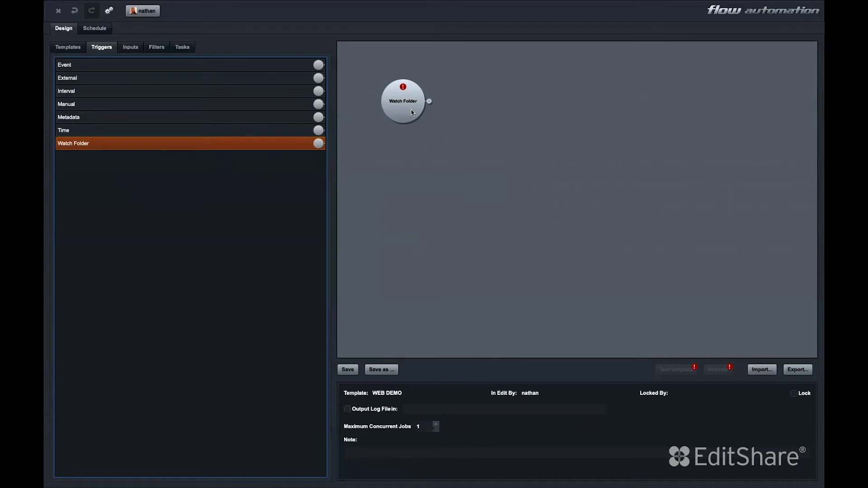
pyautogui.moveTo(102, 130); pyautogui.dragTo(411, 171)
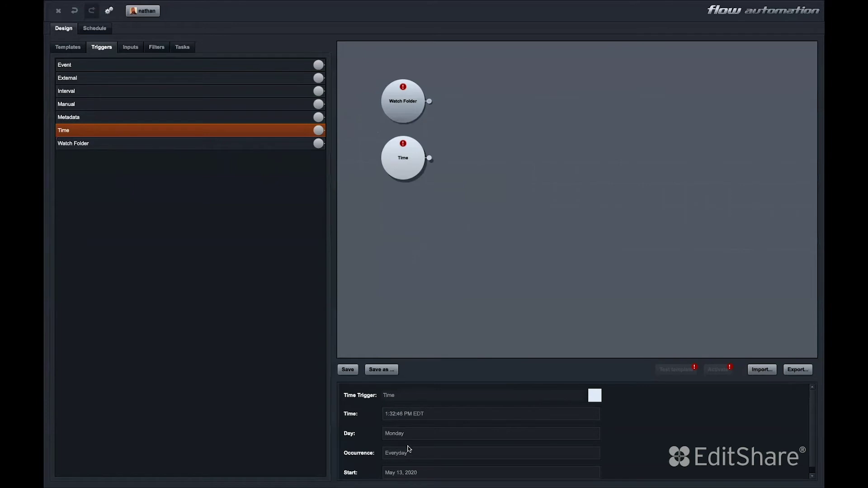
pyautogui.moveTo(102, 117); pyautogui.dragTo(406, 227)
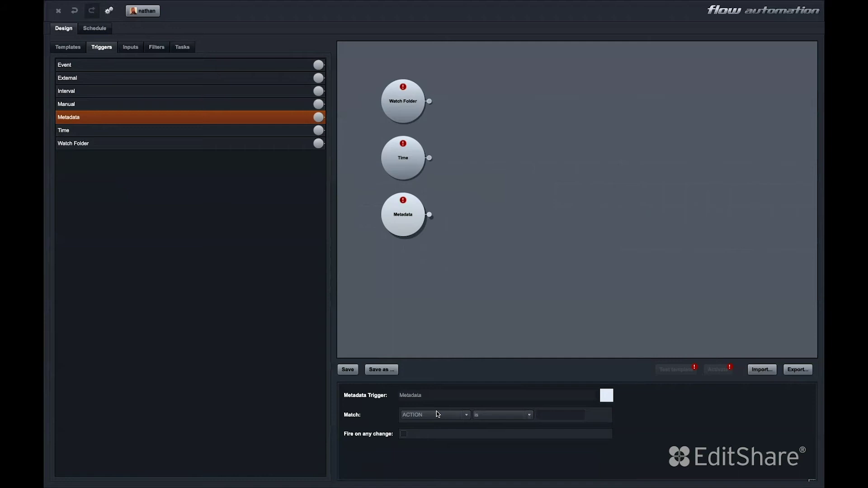
pyautogui.moveTo(135, 104); pyautogui.dragTo(404, 256)
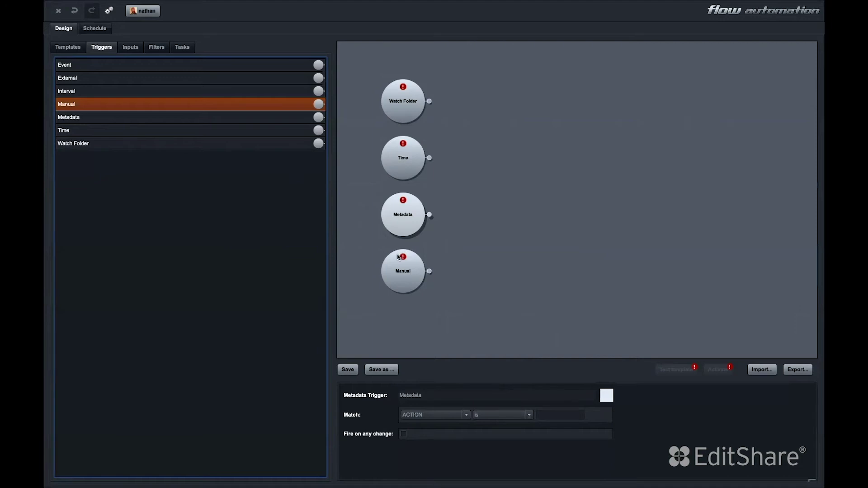
pyautogui.moveTo(136, 90); pyautogui.dragTo(403, 322)
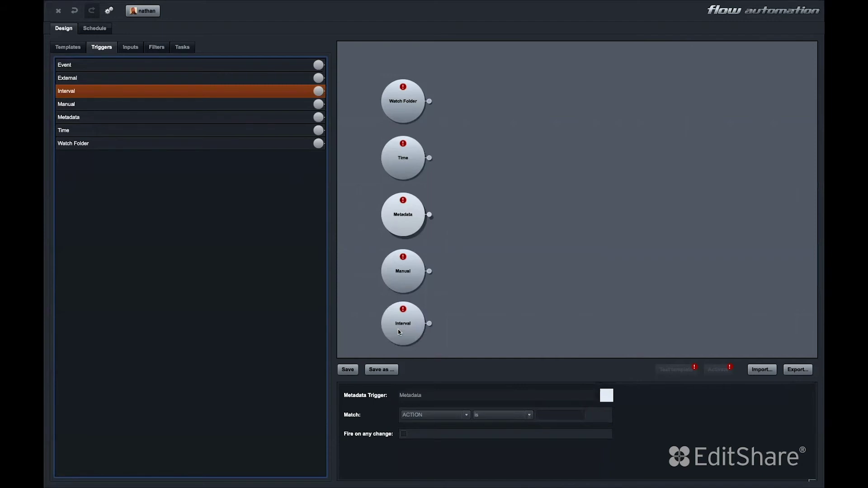
pyautogui.moveTo(136, 64); pyautogui.dragTo(487, 145)
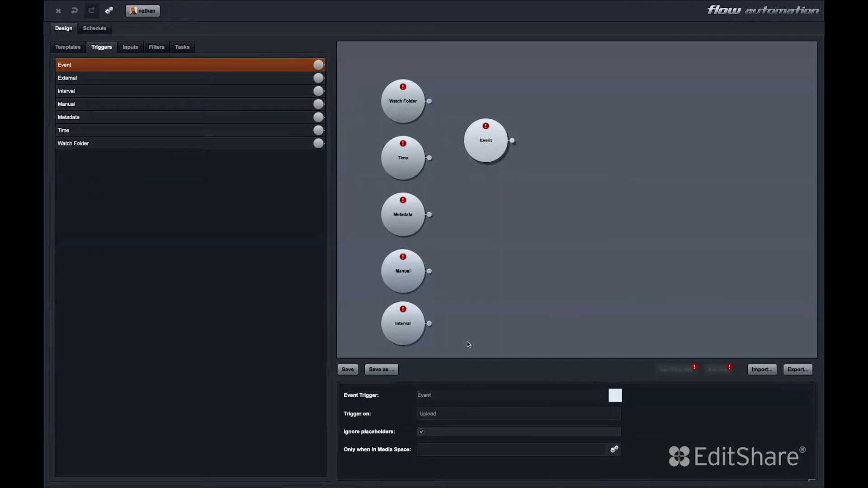
# Add Add Marker to the Event trigger's events, place an External trigger, then switch to Flow Story
pyautogui.click(449, 414)
pyautogui.click(447, 433)
pyautogui.moveTo(95, 80)
pyautogui.mouseDown()
pyautogui.moveTo(70, 78)
pyautogui.moveTo(400, 140)
pyautogui.moveTo(495, 192)
pyautogui.mouseUp()
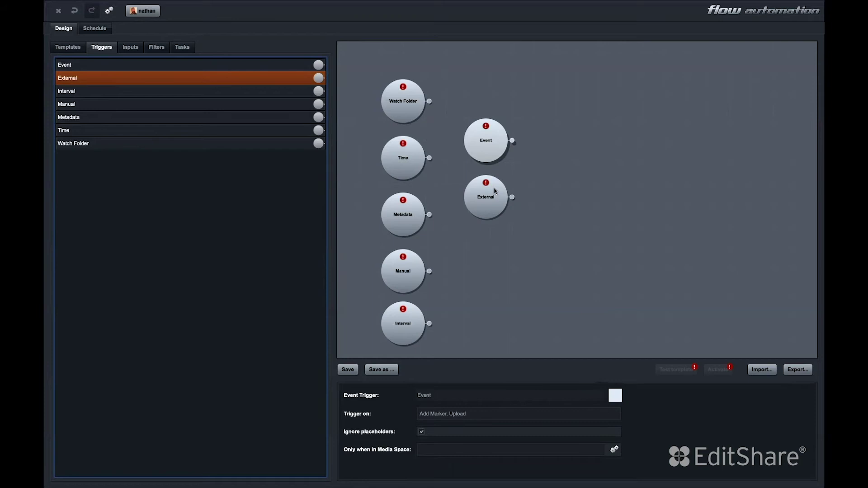
pyautogui.click(495, 191)
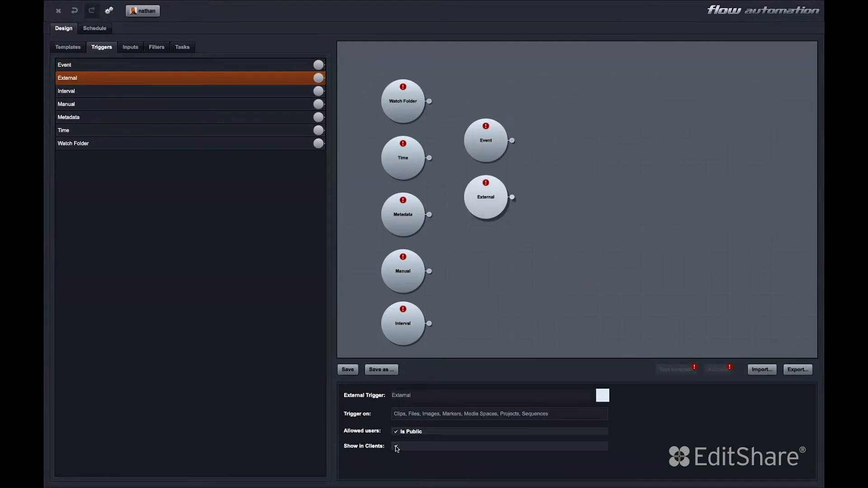
pyautogui.click(459, 468)
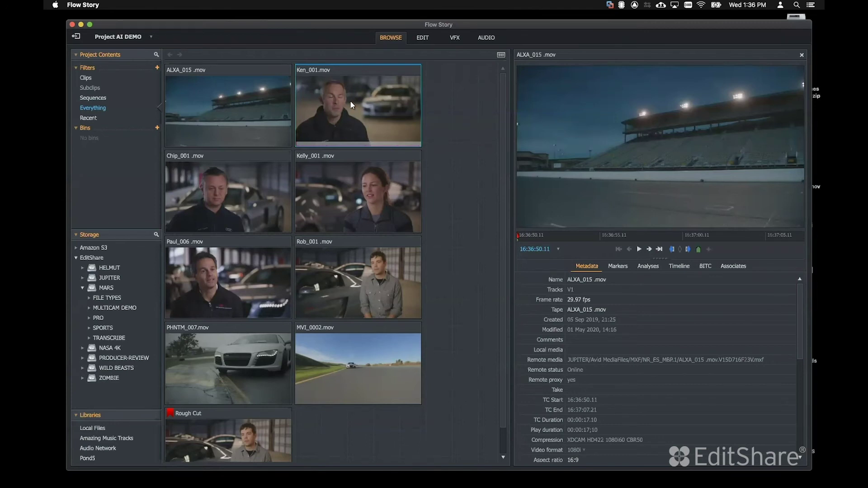
# Show the Automation options available for the Ken_001 interview clip
pyautogui.rightClick(352, 105)
pyautogui.moveTo(394, 180)
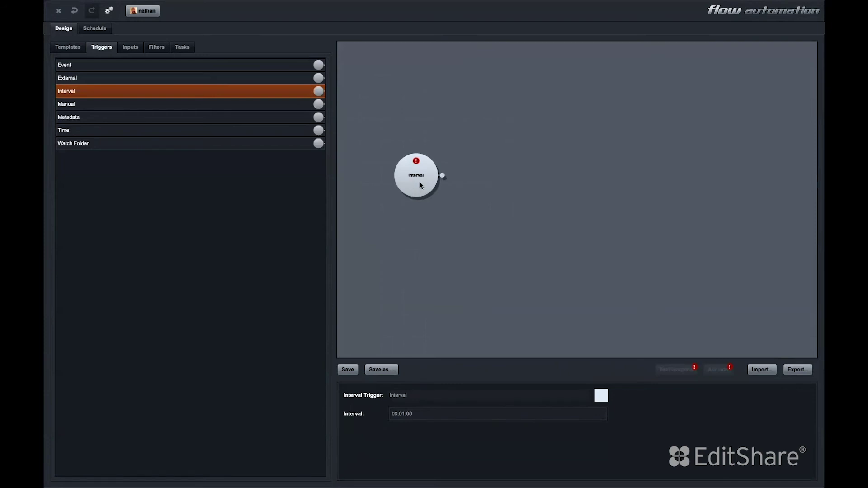
# Place Media Space and Search input nodes on the canvas, with Search below the Project node
pyautogui.click(130, 47)
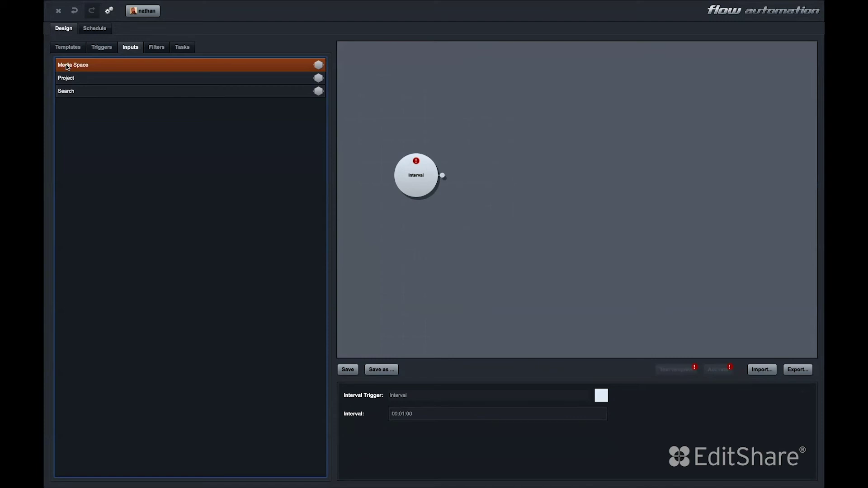
pyautogui.moveTo(67, 67); pyautogui.dragTo(499, 95)
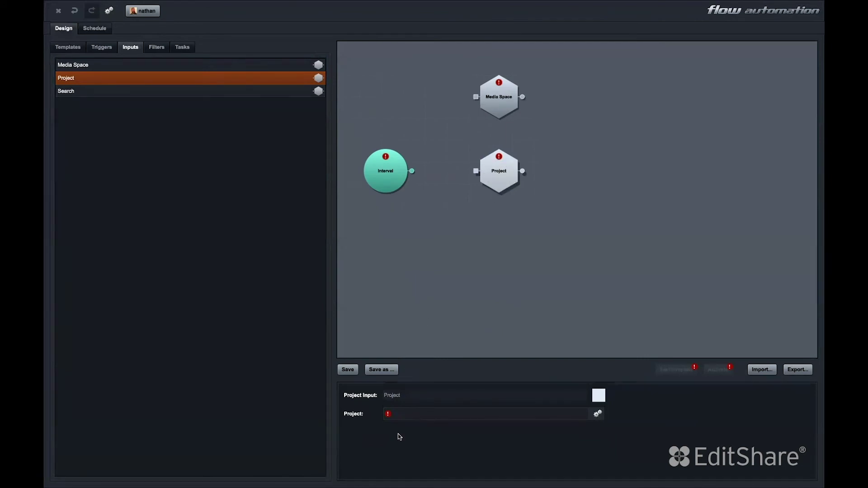
pyautogui.click(401, 413)
pyautogui.click(401, 414)
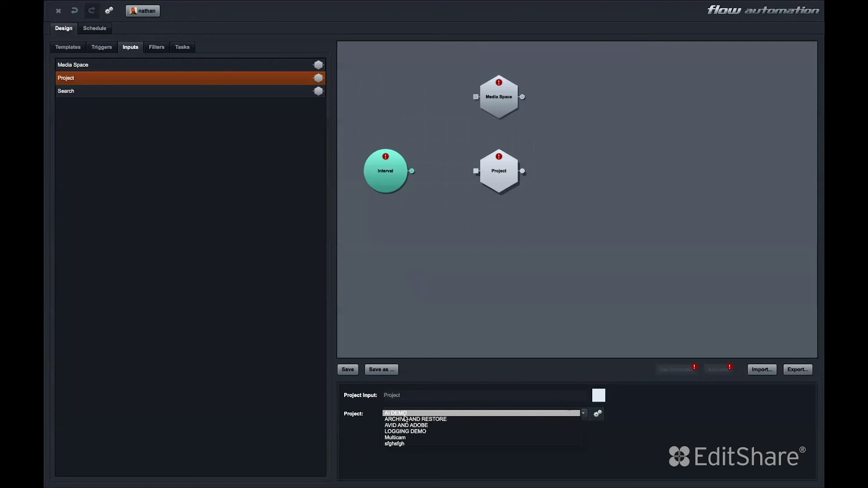
pyautogui.moveTo(136, 90); pyautogui.dragTo(501, 235)
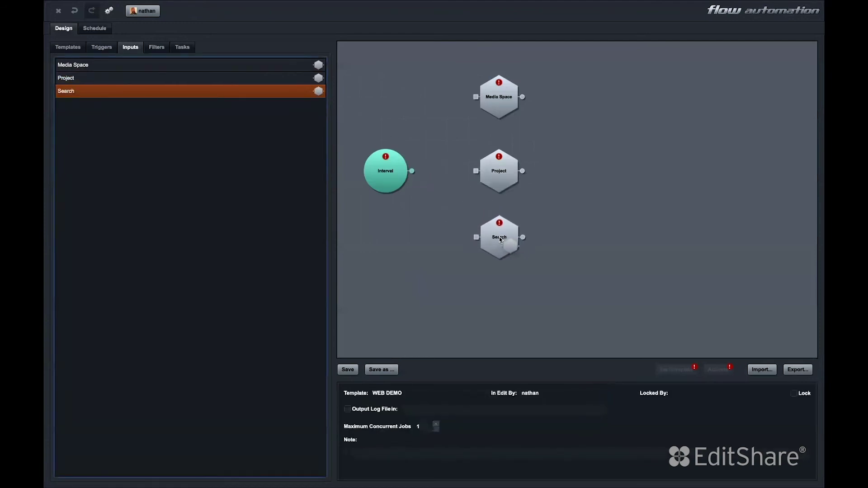
pyautogui.click(496, 257)
# Set the Search conditions: Archive Date field, a second condition row, matching Any
pyautogui.click(432, 415)
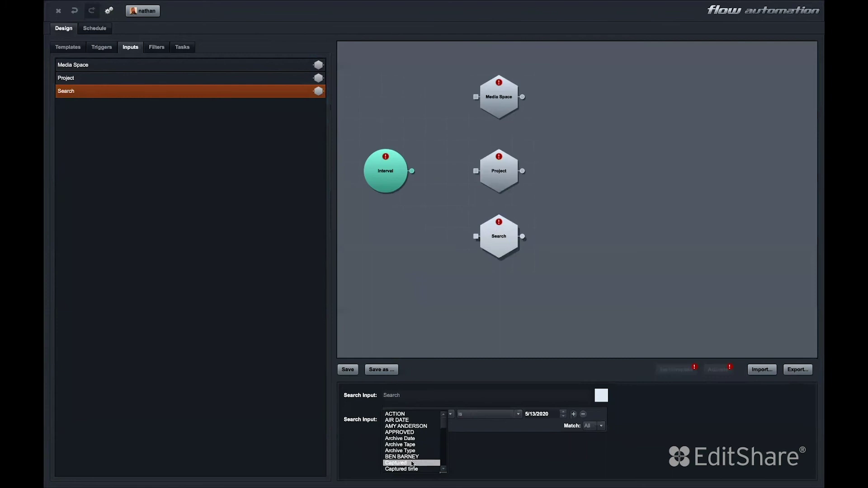
pyautogui.click(574, 415)
pyautogui.click(573, 426)
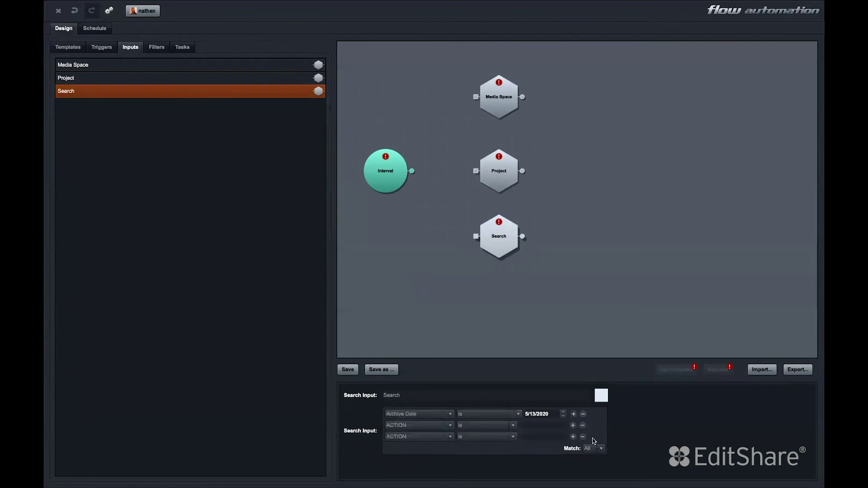
pyautogui.click(593, 449)
pyautogui.click(589, 455)
# Connect the Interval trigger's output to the Search input
pyautogui.click(386, 174)
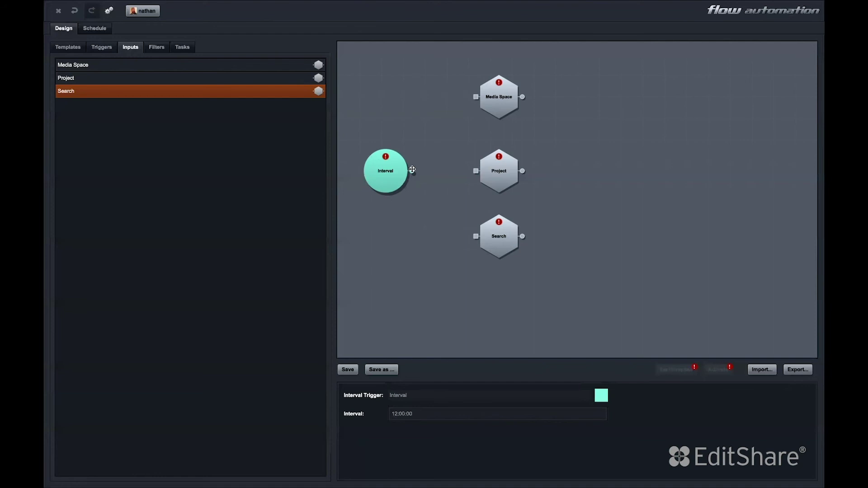
pyautogui.moveTo(412, 171); pyautogui.dragTo(476, 236)
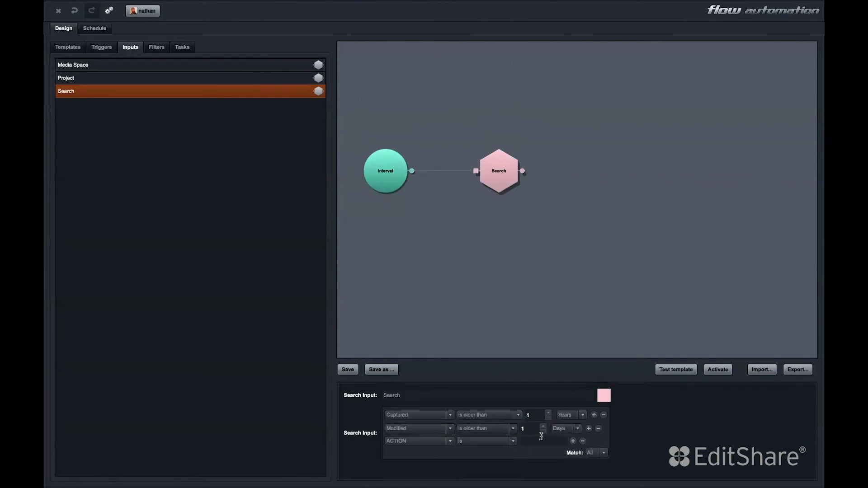
pyautogui.click(149, 48)
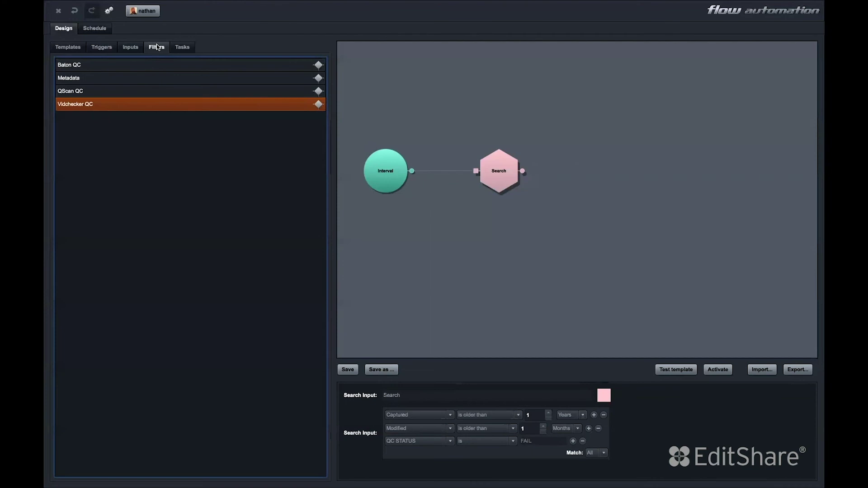
pyautogui.click(108, 65)
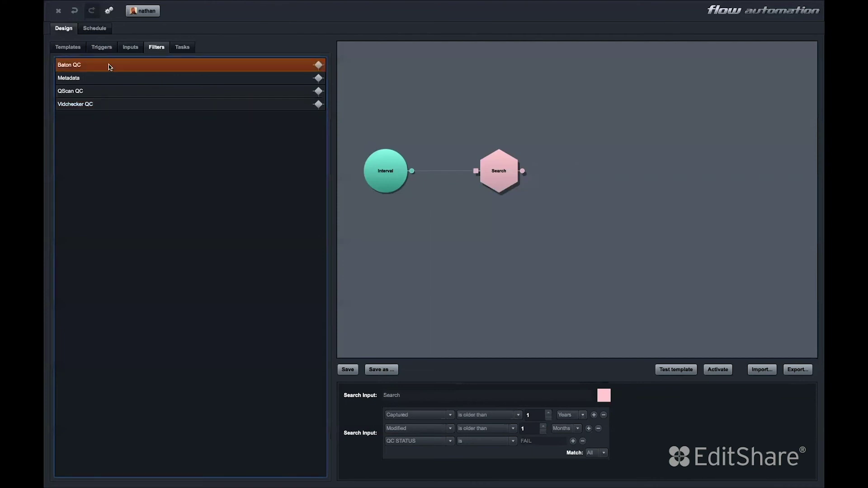
pyautogui.click(102, 108)
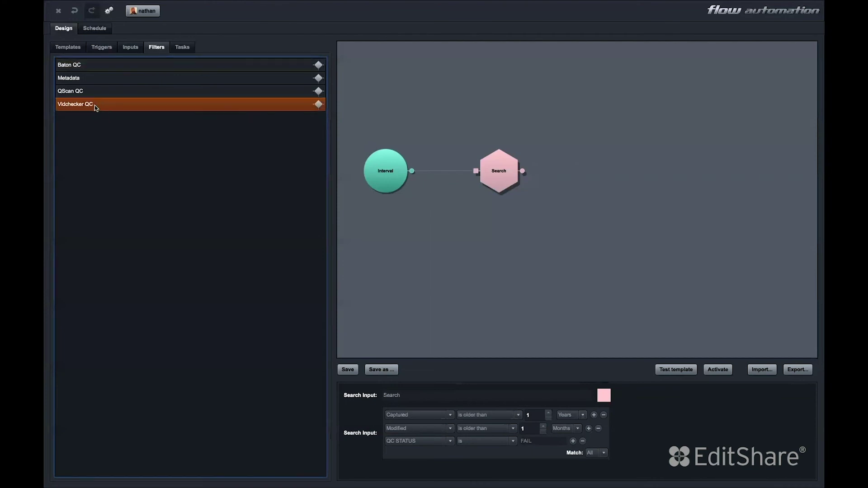
pyautogui.click(87, 91)
pyautogui.moveTo(87, 91); pyautogui.dragTo(589, 86)
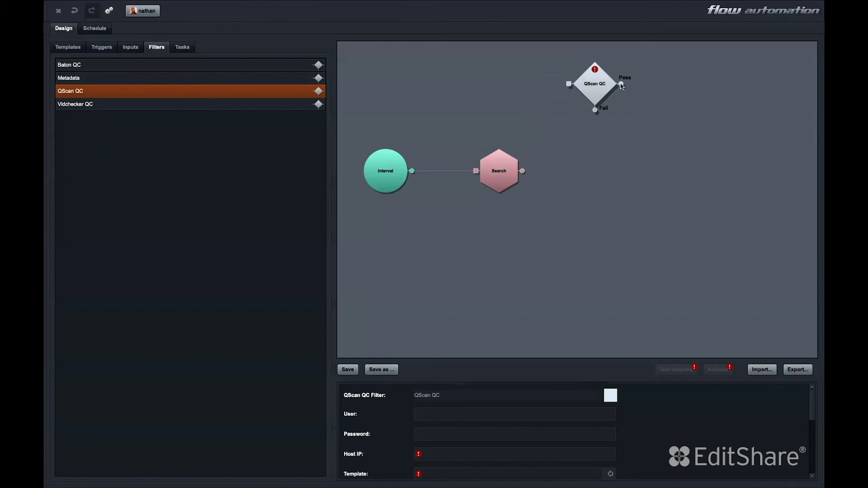
pyautogui.moveTo(621, 82); pyautogui.dragTo(674, 83)
pyautogui.moveTo(69, 78); pyautogui.dragTo(569, 169)
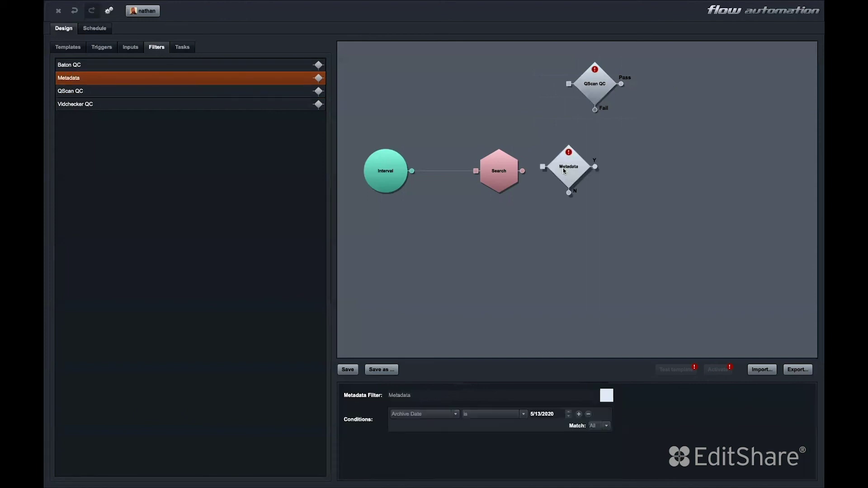
pyautogui.click(580, 415)
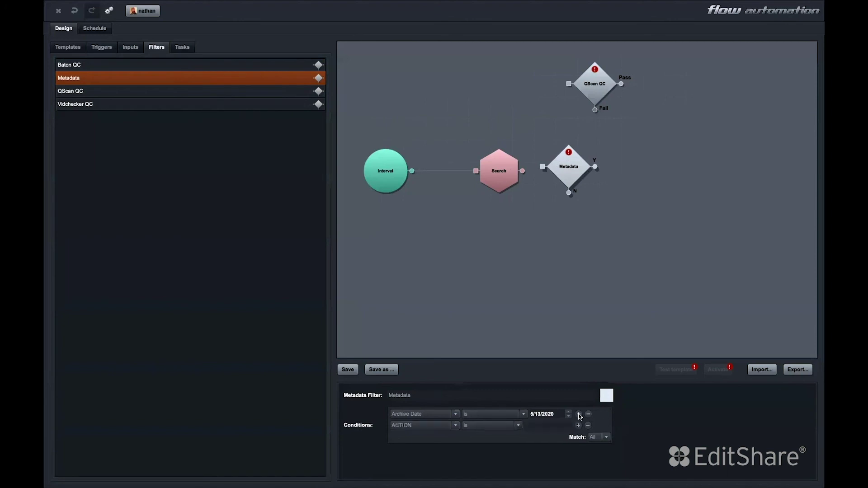
pyautogui.click(579, 414)
pyautogui.click(579, 415)
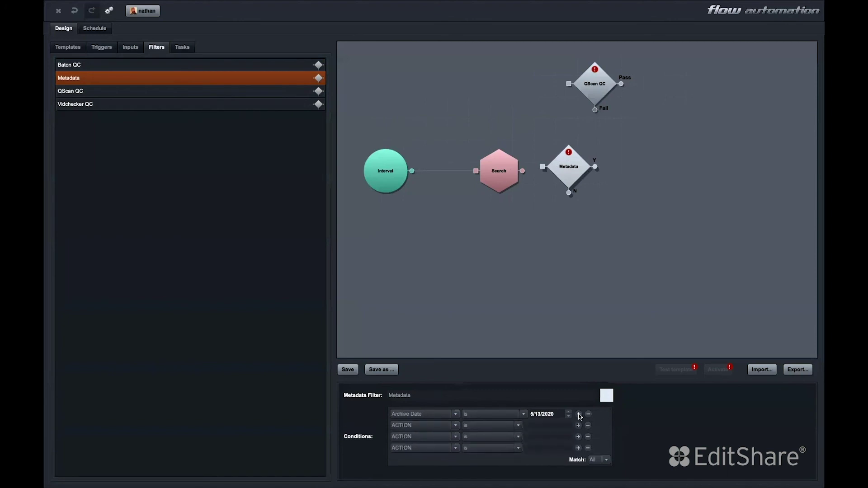
pyautogui.moveTo(597, 169); pyautogui.dragTo(691, 147)
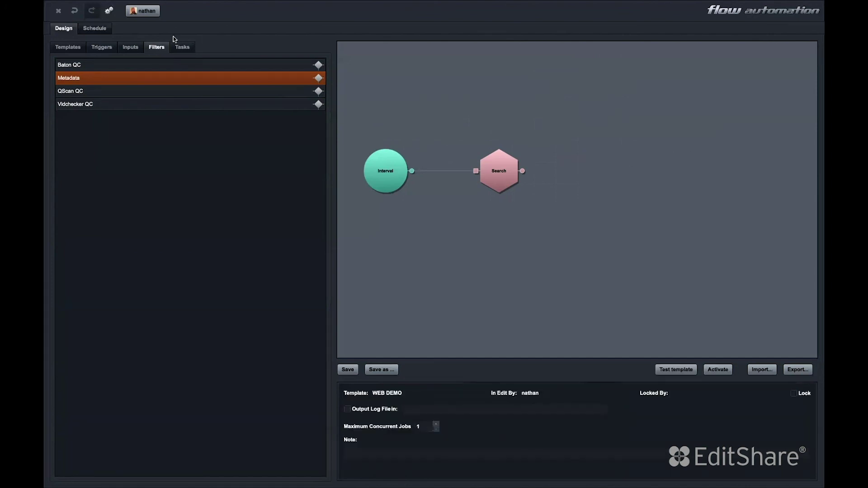
# Place a Script Runner task onto the canvas from the Tasks list
pyautogui.click(183, 47)
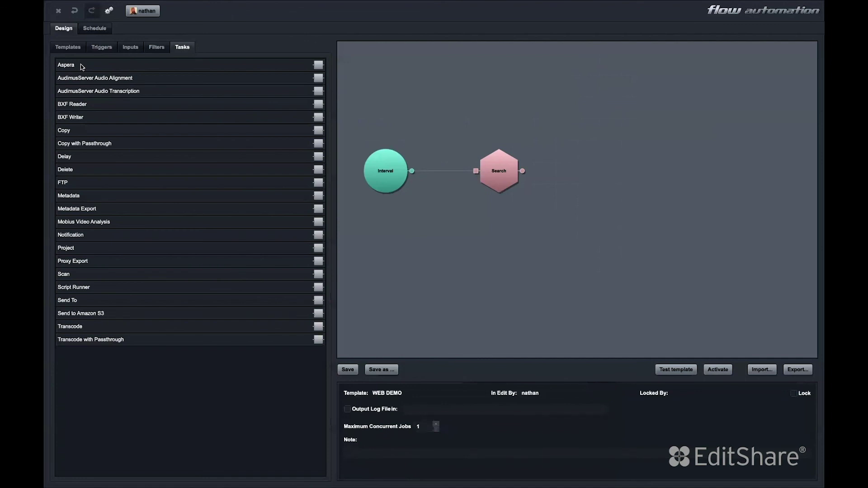
pyautogui.moveTo(72, 288); pyautogui.dragTo(347, 284)
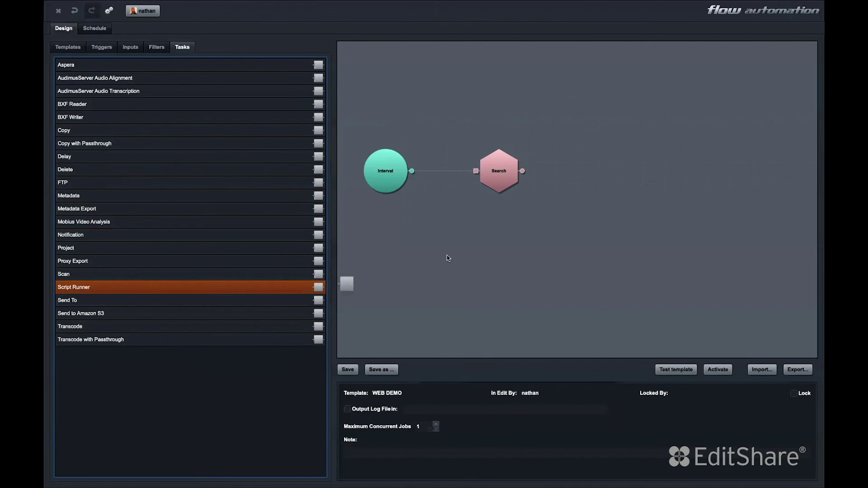
pyautogui.moveTo(595, 116); pyautogui.dragTo(595, 115)
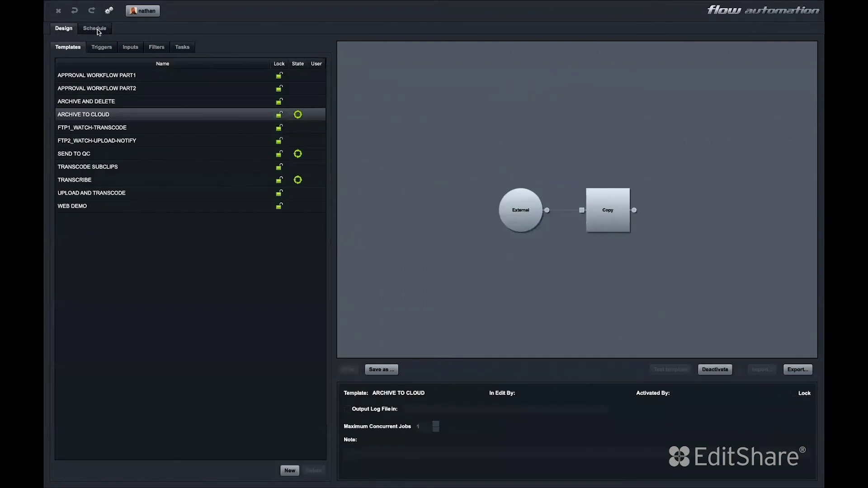
# View the Schedule page with the ARCHIVE TO CLOUD job copying its ten clips
pyautogui.click(98, 26)
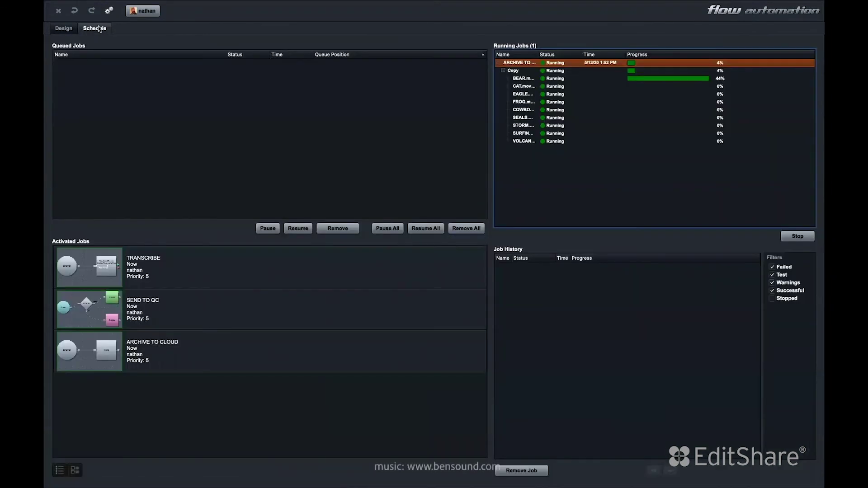